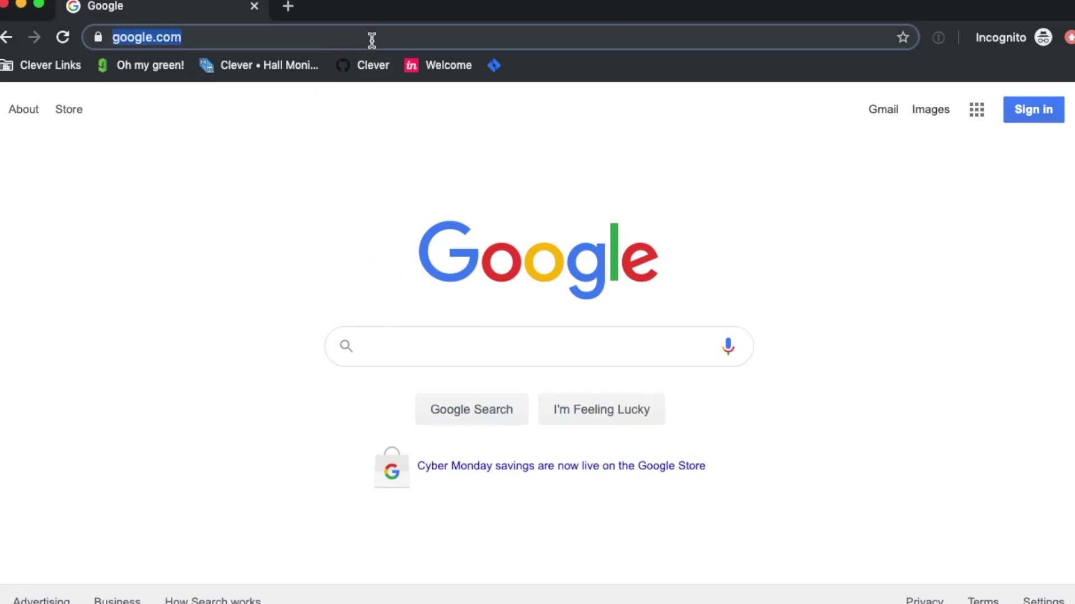
text(clever)
Step: Load clever.com/in/demo-library from the address bar so the Clever login page starts loading
key(Return)
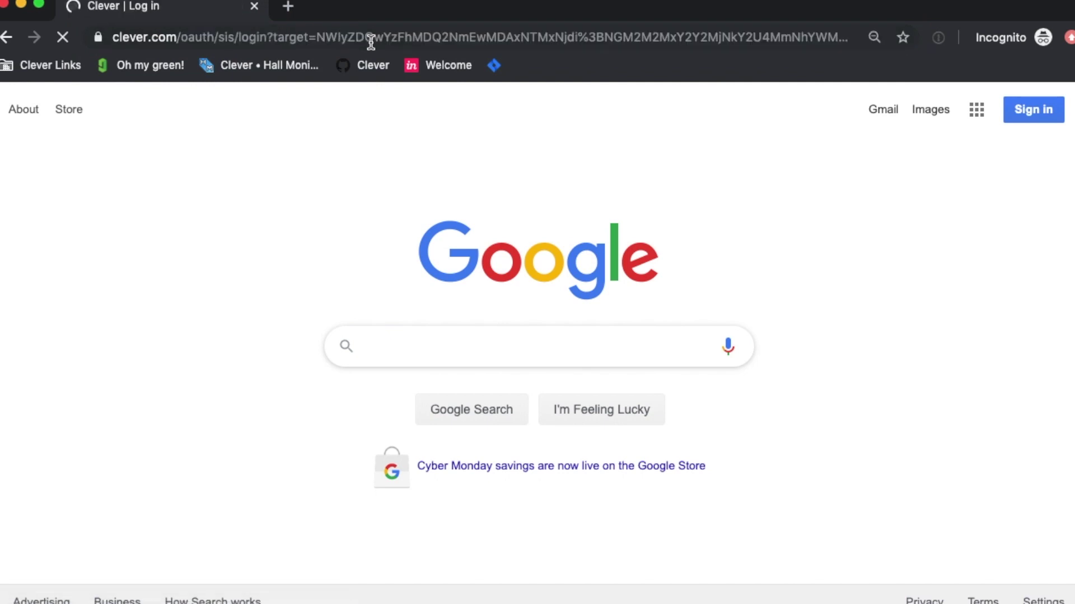
text(te)
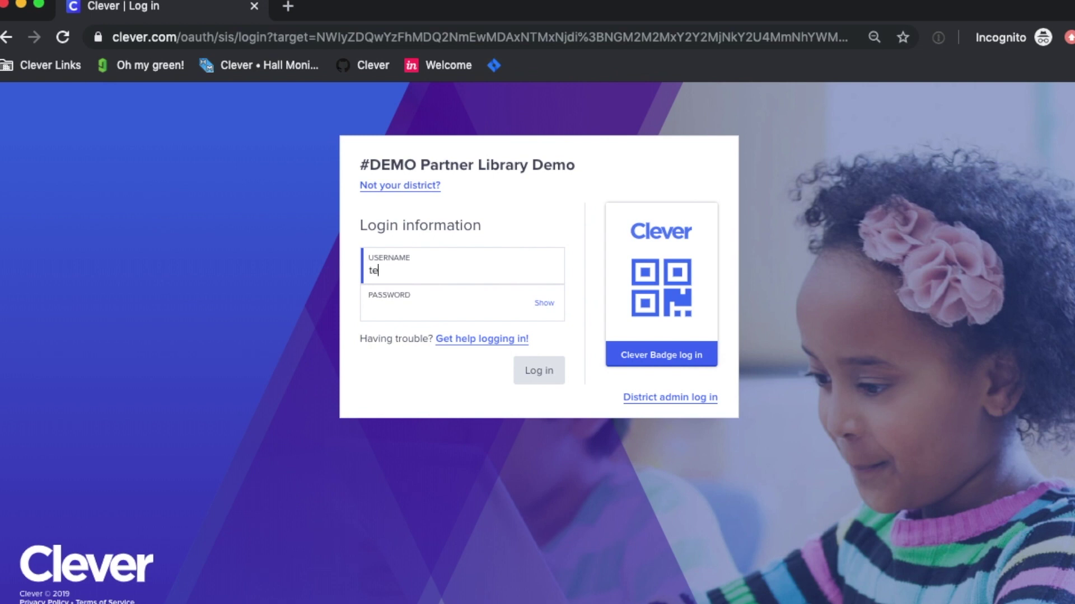
text(acher281)
Step: Sign in to the demo teacher account to reach the Clever Homeroom dashboard
key(Tab)
text(•••••)
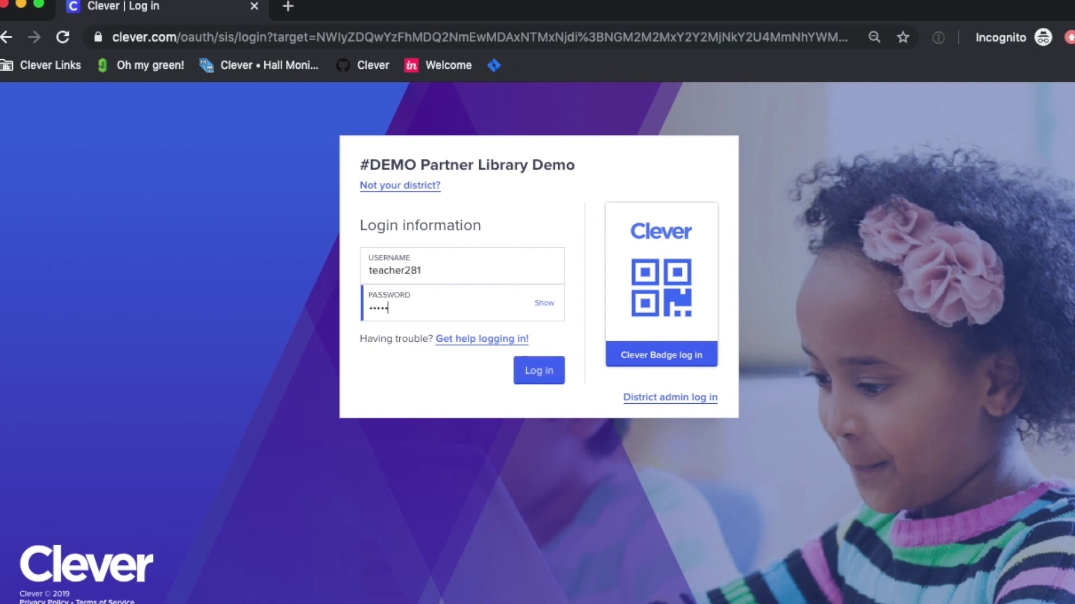
text(•)
click(529, 382)
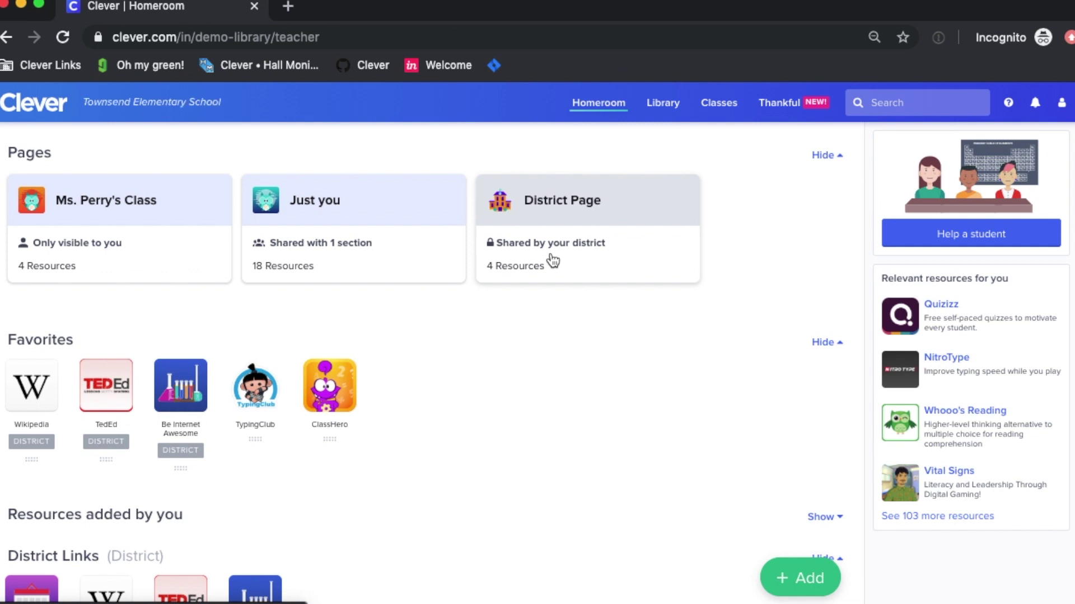
mouse_move(382, 263)
click(145, 246)
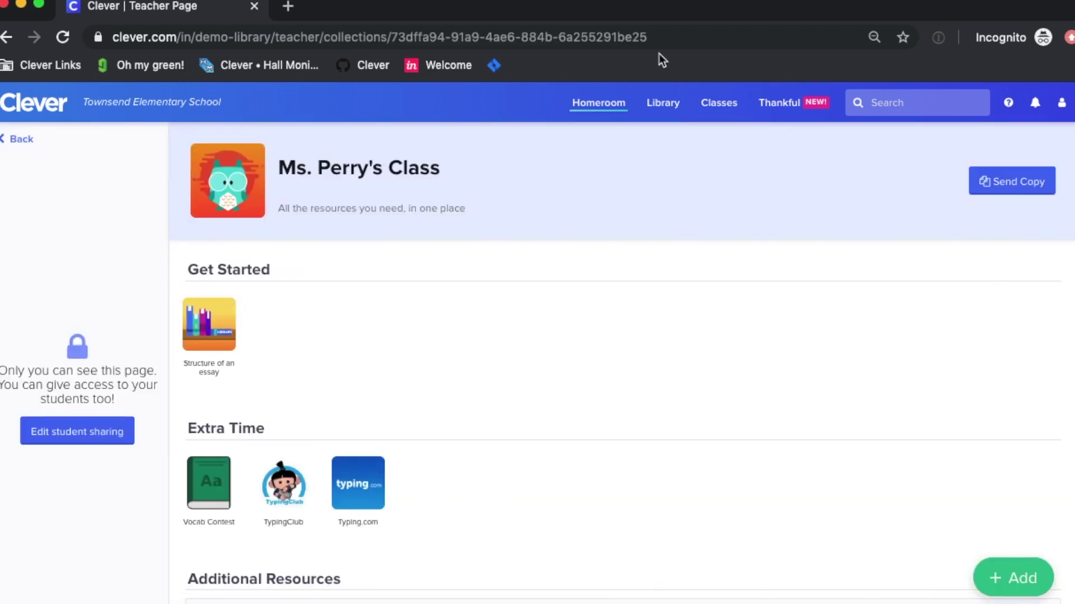
click(614, 104)
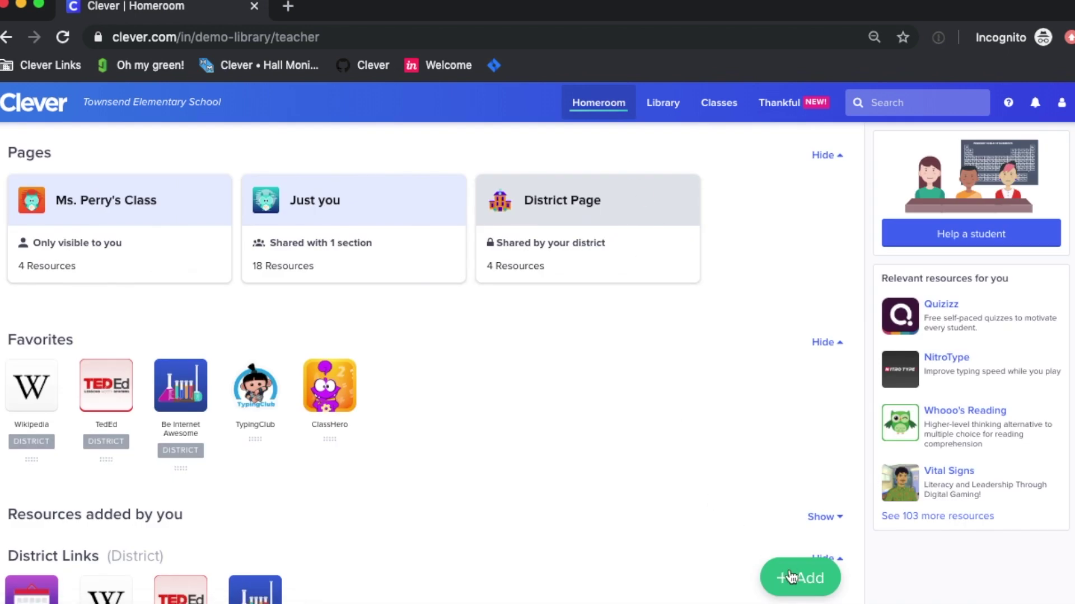
Step: Create a new blank teacher page and retitle it 'Hour of Code!'
click(792, 580)
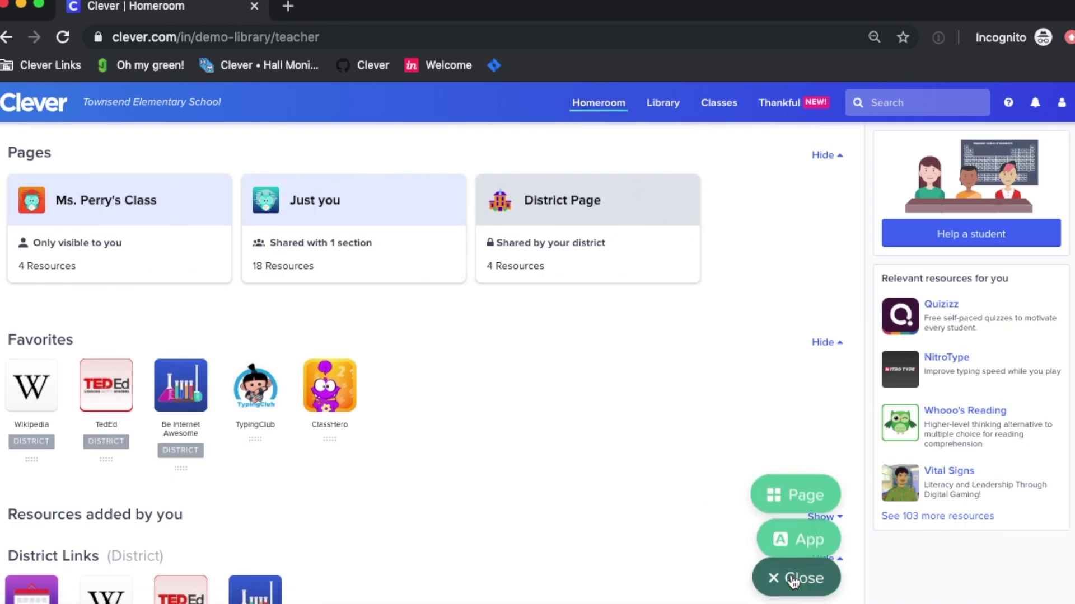
click(795, 477)
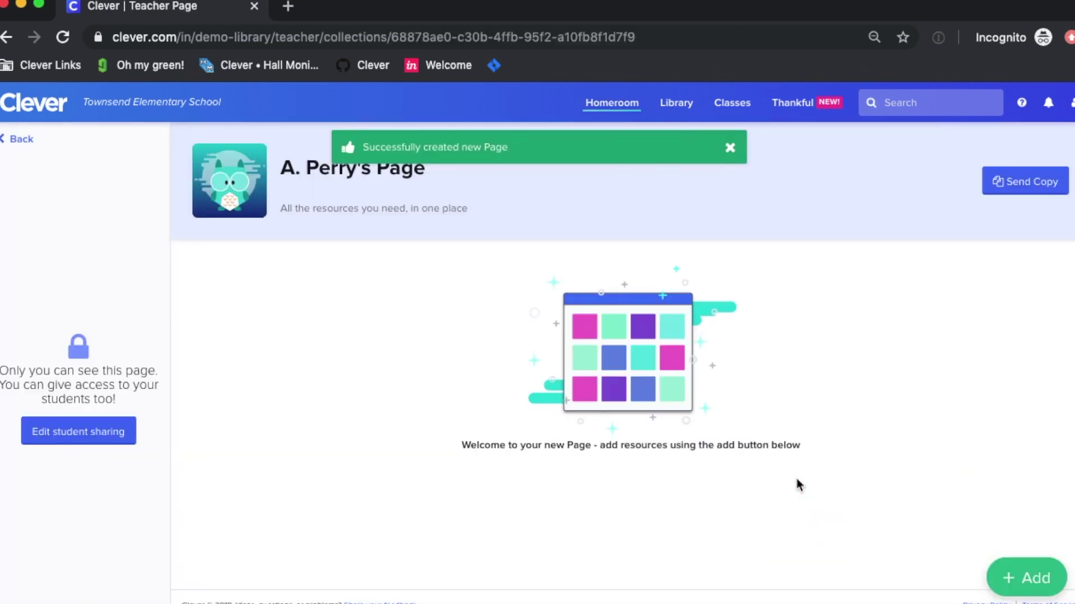
triple_click(307, 169)
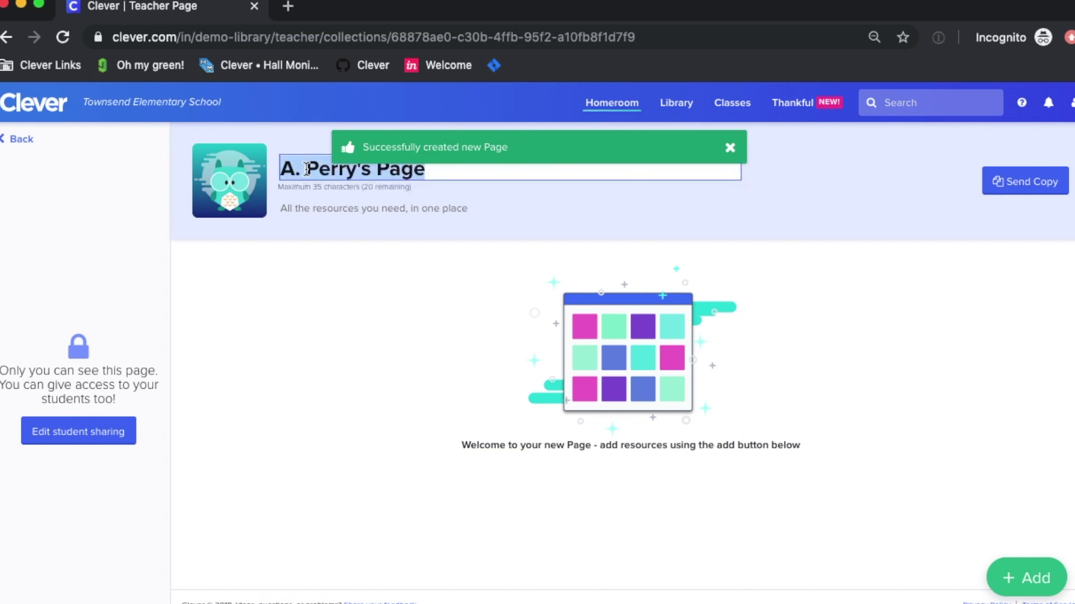
text(Hour of Code!)
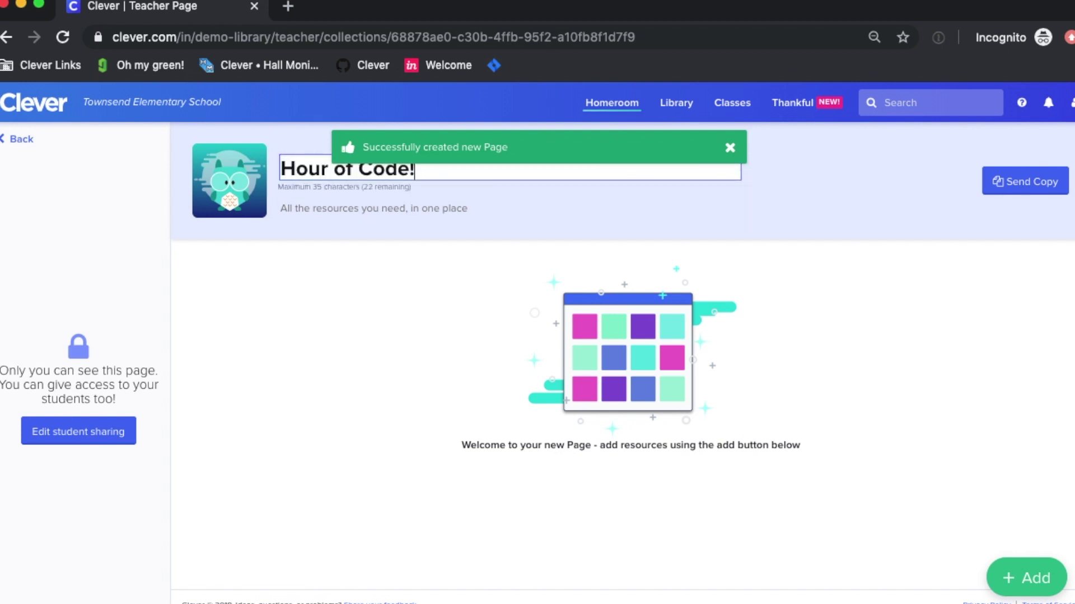
Step: Set the page description to 'Celebrating Computer Science Week!' and save it
click(337, 203)
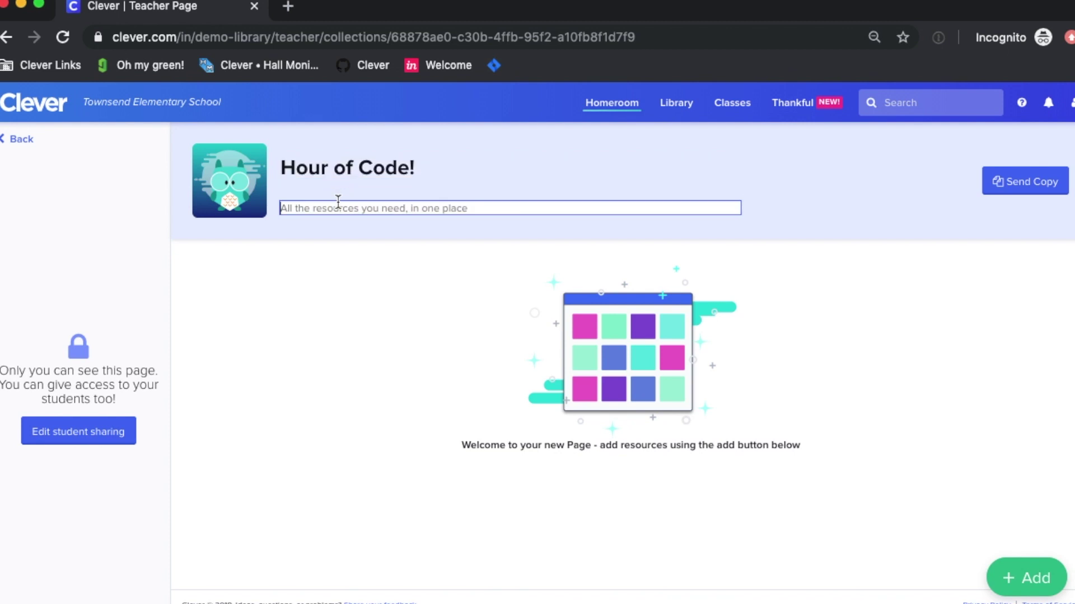
key(BackSpace)
text(Celeb)
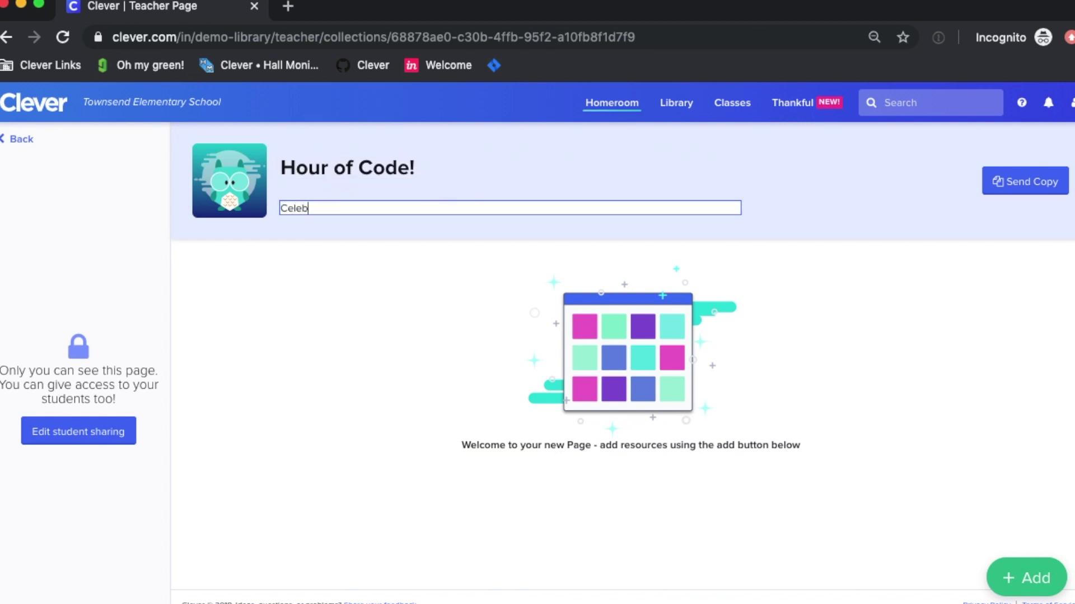
text(rating Computer Science w)
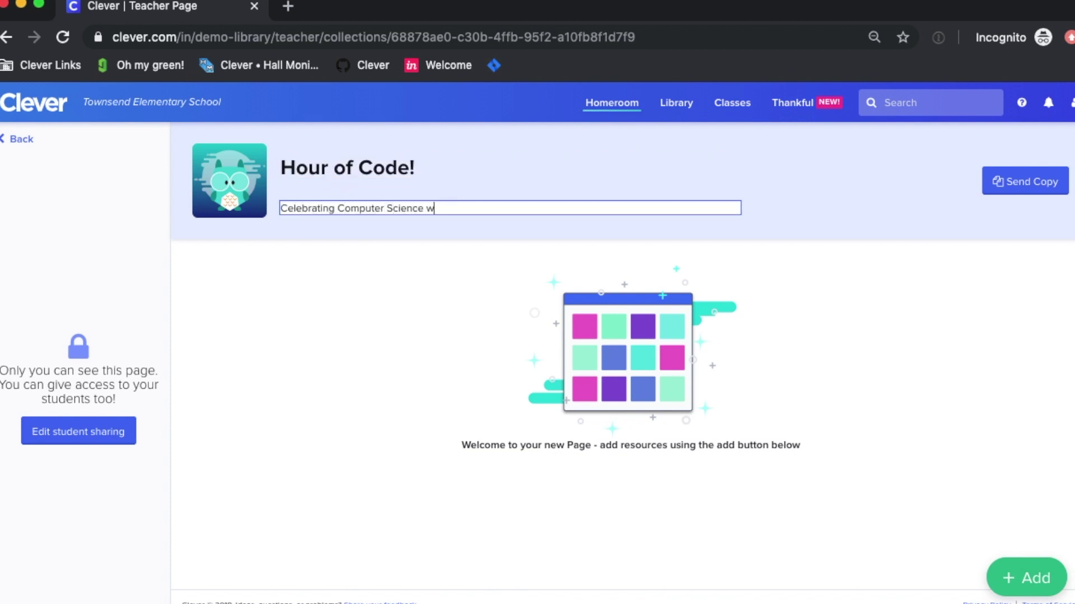
text(eek)
key(BackSpace)
key(BackSpace)
key(BackSpace)
key(BackSpace)
text(Week!)
click(384, 349)
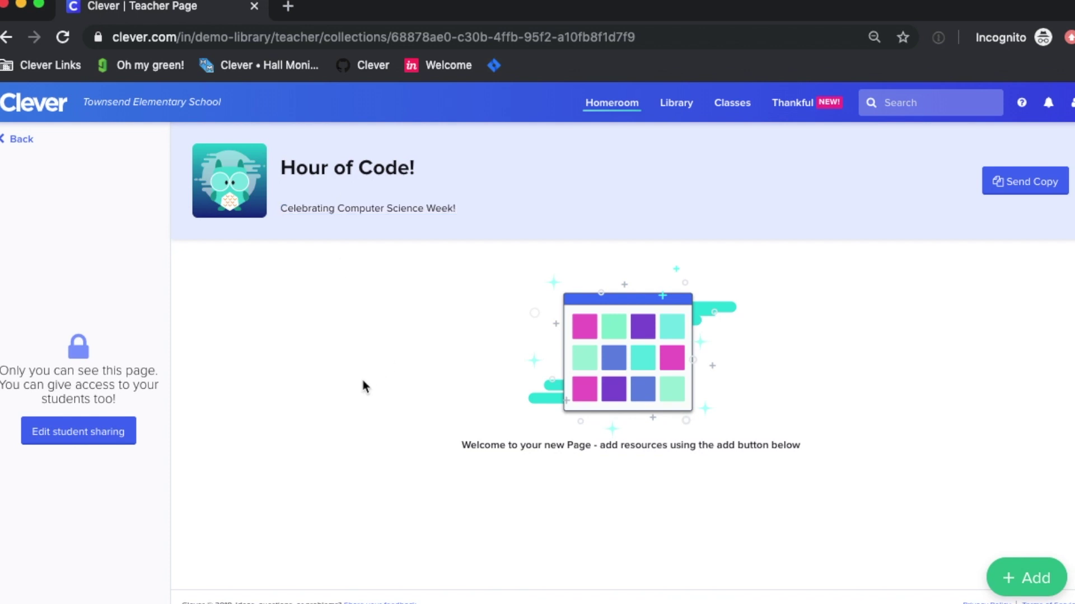
Step: Search the Add apps panel for 'kodable' and start installing Kodable on the Hour of Code! page
click(1041, 580)
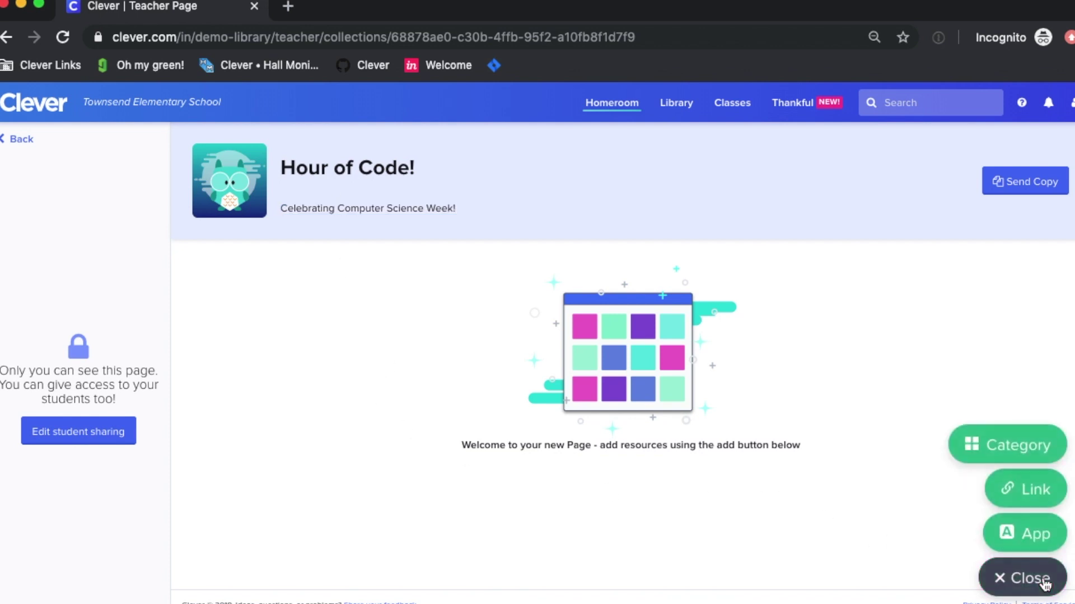
click(1031, 537)
click(934, 208)
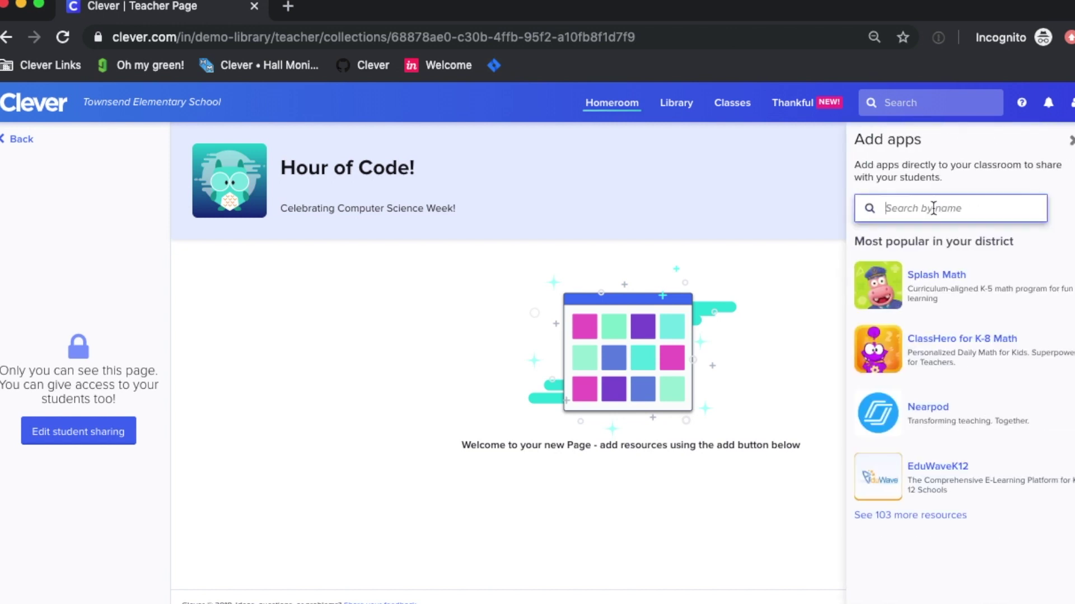
text(kodable)
click(934, 239)
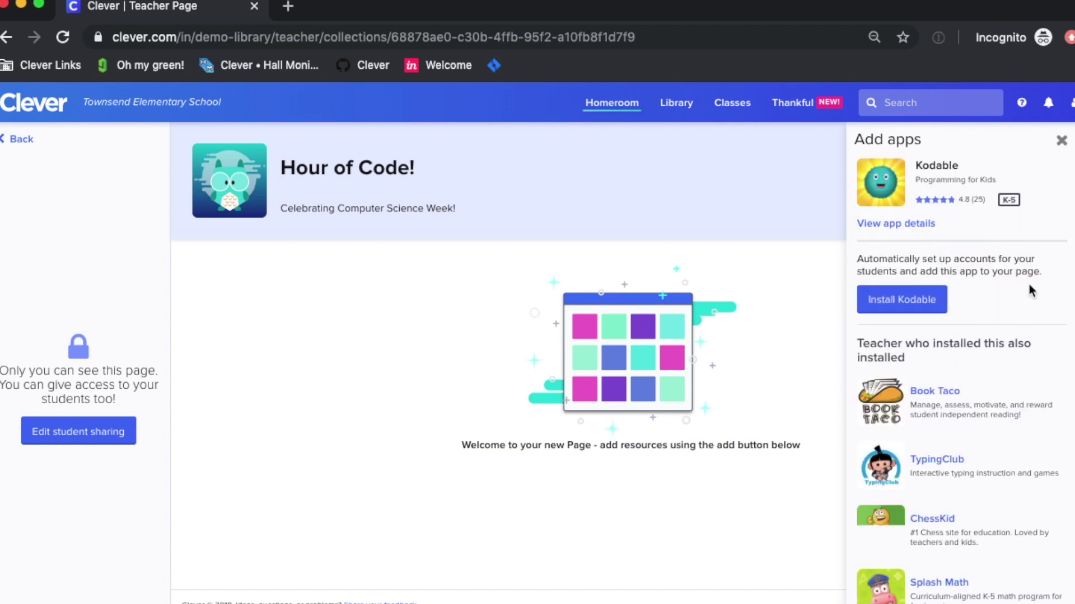
click(894, 300)
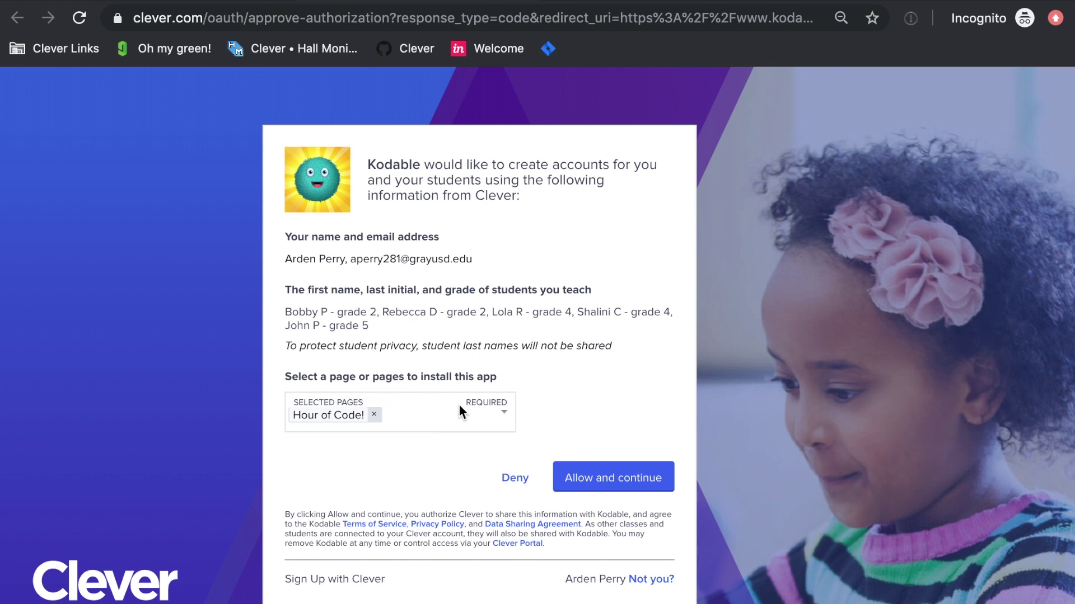
Step: Add Ms. Perry's Class as a second install page and allow Kodable to create student accounts
click(495, 420)
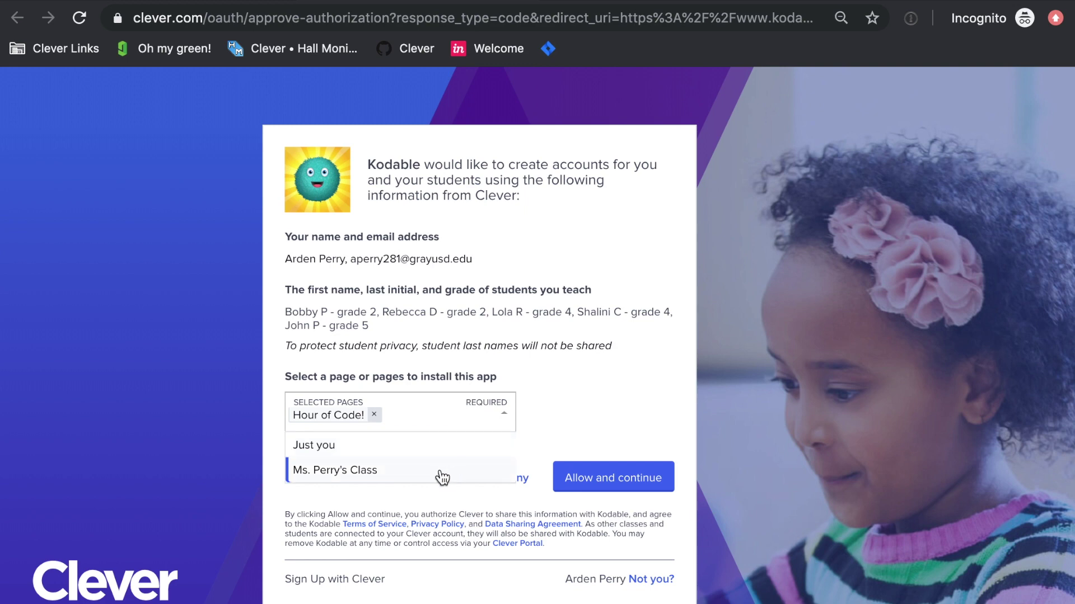
click(441, 472)
click(501, 429)
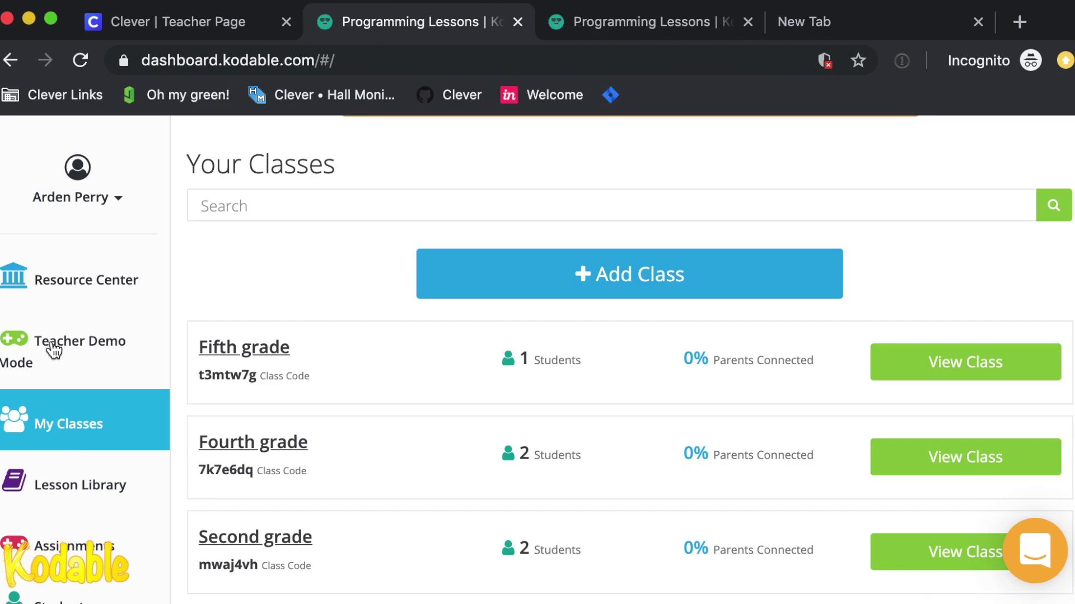
Step: Start Kodable's Teacher Demo Mode, enter the Hour of Code hut and launch Beach Cleanup
click(53, 351)
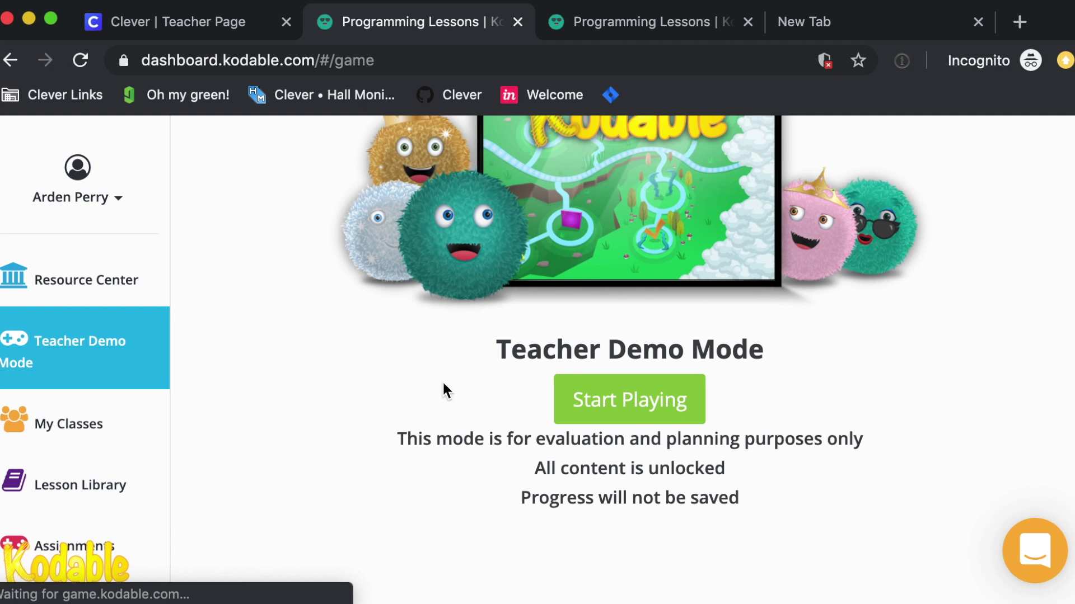
scroll(759, 414, up, 2)
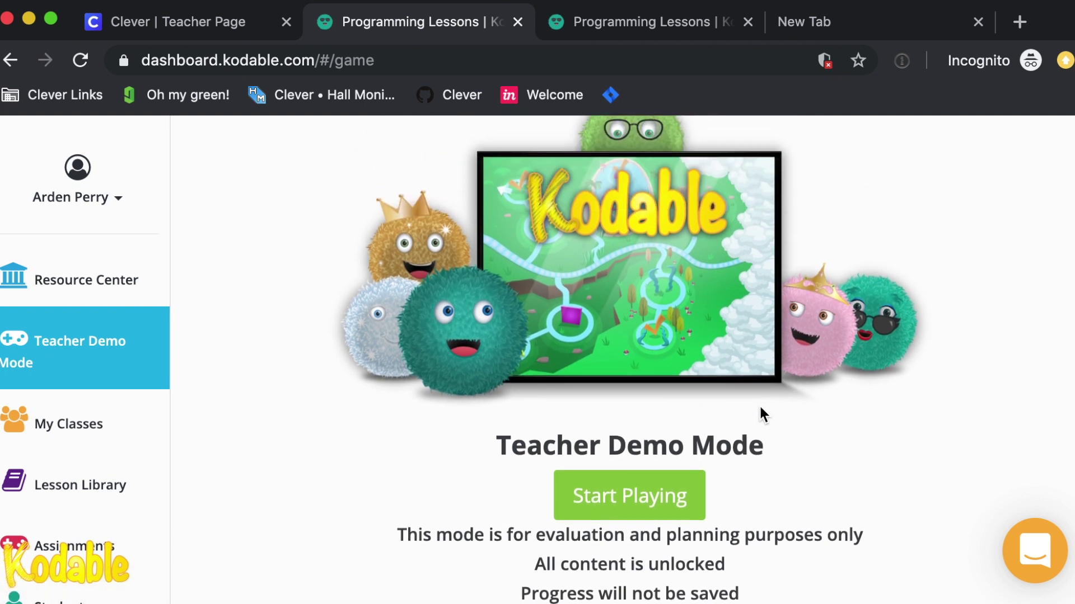
scroll(759, 406, up, 1)
click(662, 544)
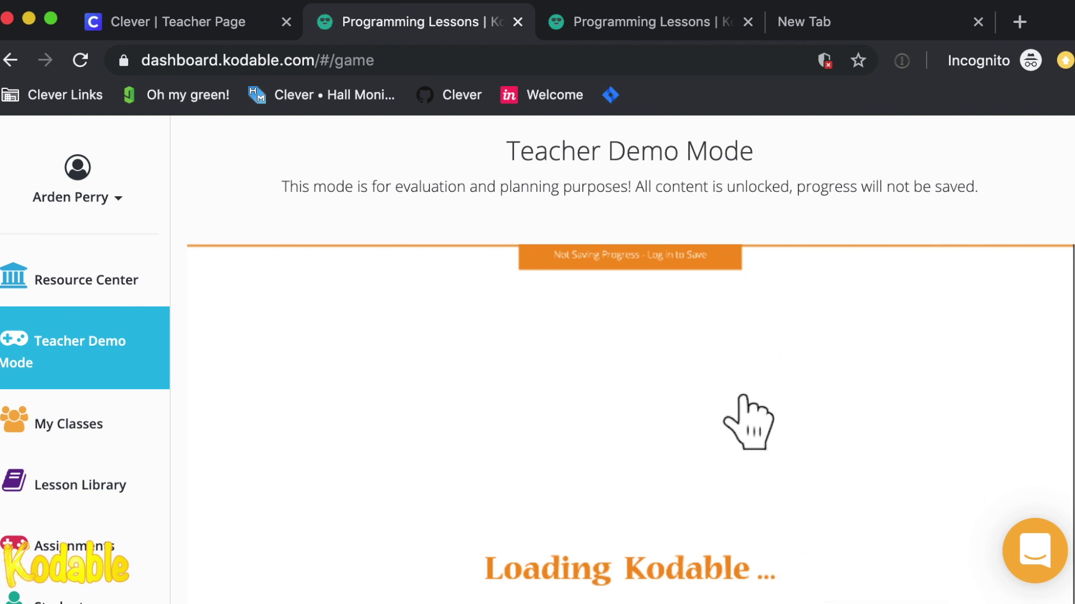
key(ctrl+minus)
key(ctrl+minus)
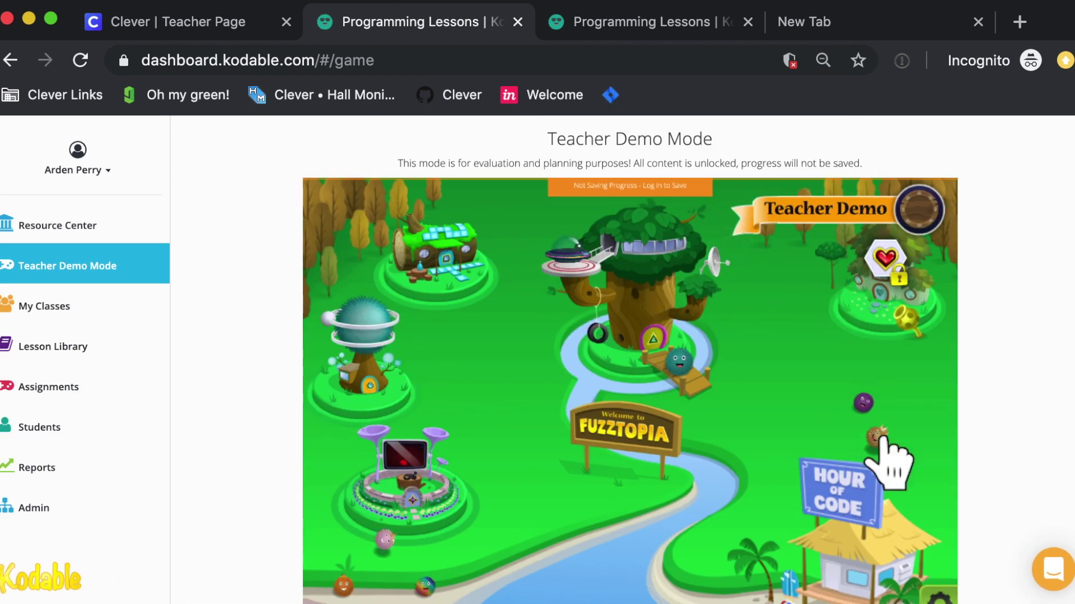
click(855, 510)
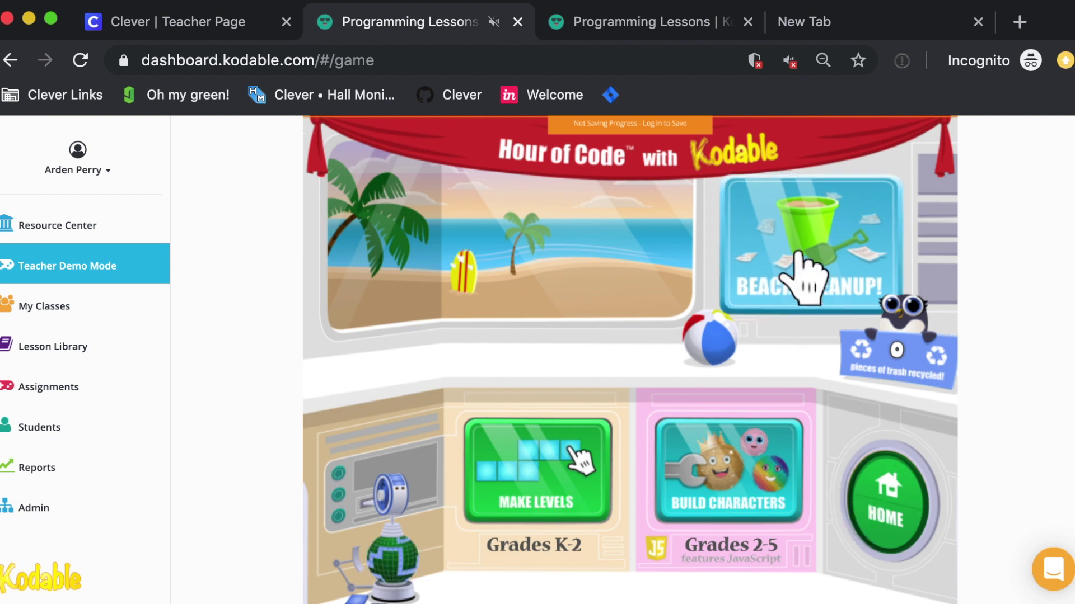
click(936, 441)
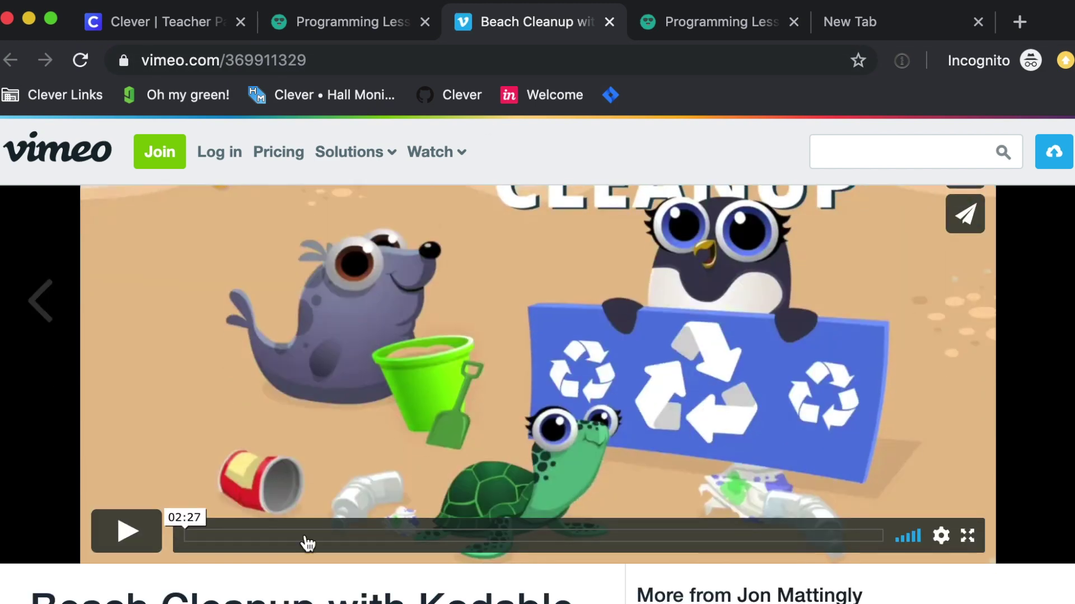
Step: Preview the Beach Cleanup Vimeo video, then start the Easy Beach Cleanup game in Kodable
click(133, 534)
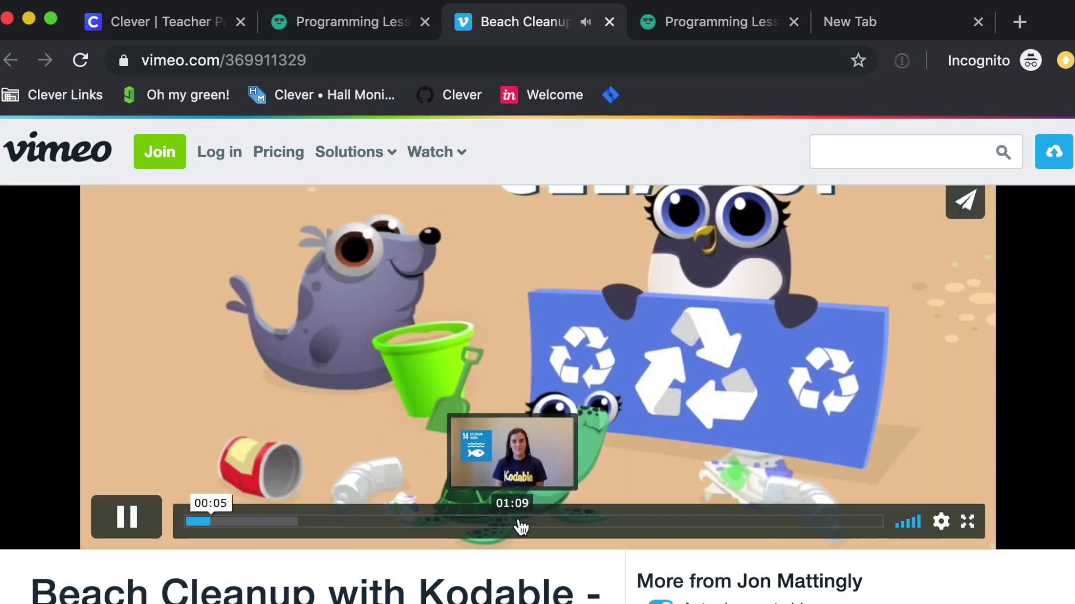
click(581, 521)
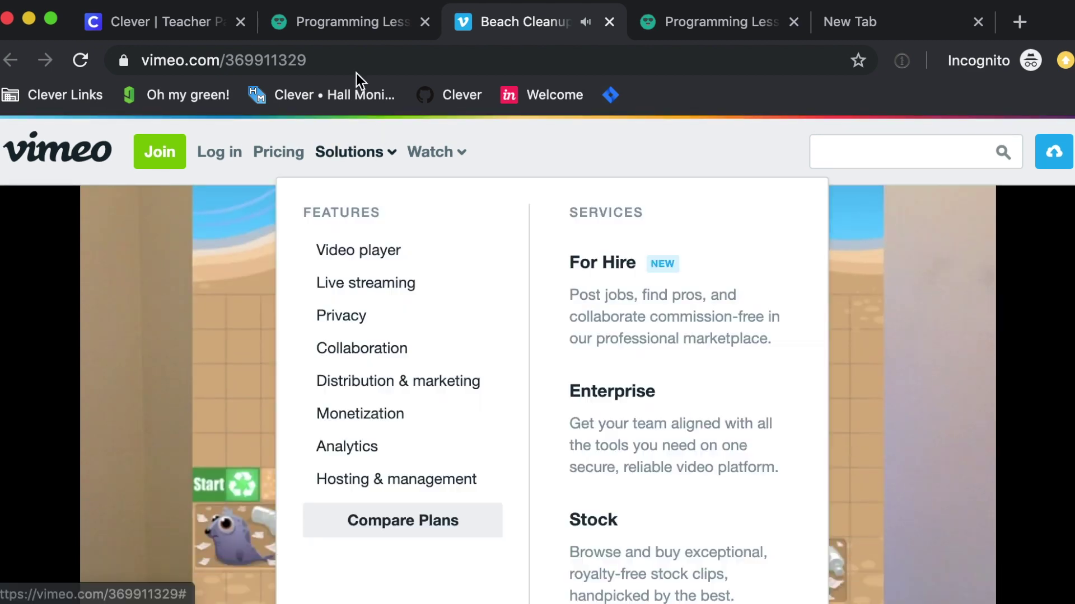
click(353, 22)
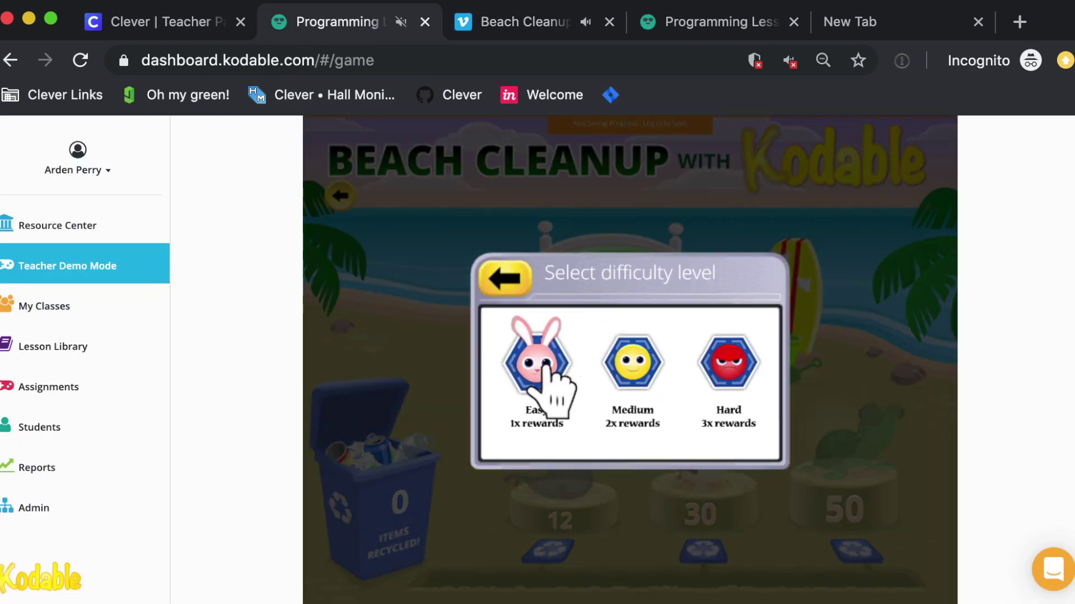
click(541, 361)
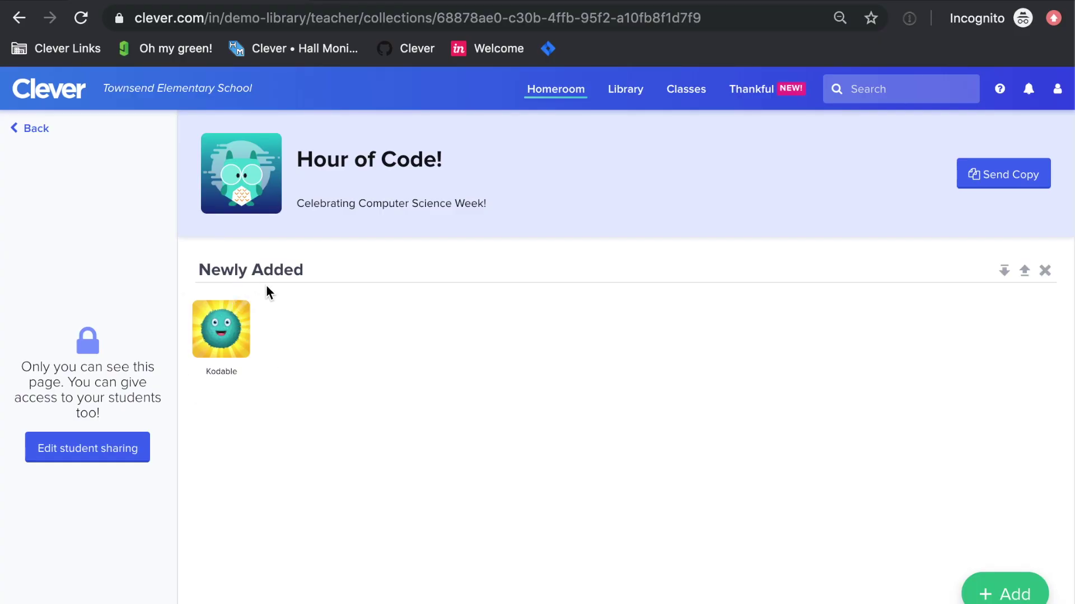
Step: Rename the page's Newly Added section heading to 'Start here!'
click(260, 270)
triple_click(258, 266)
text(Start here!)
click(422, 387)
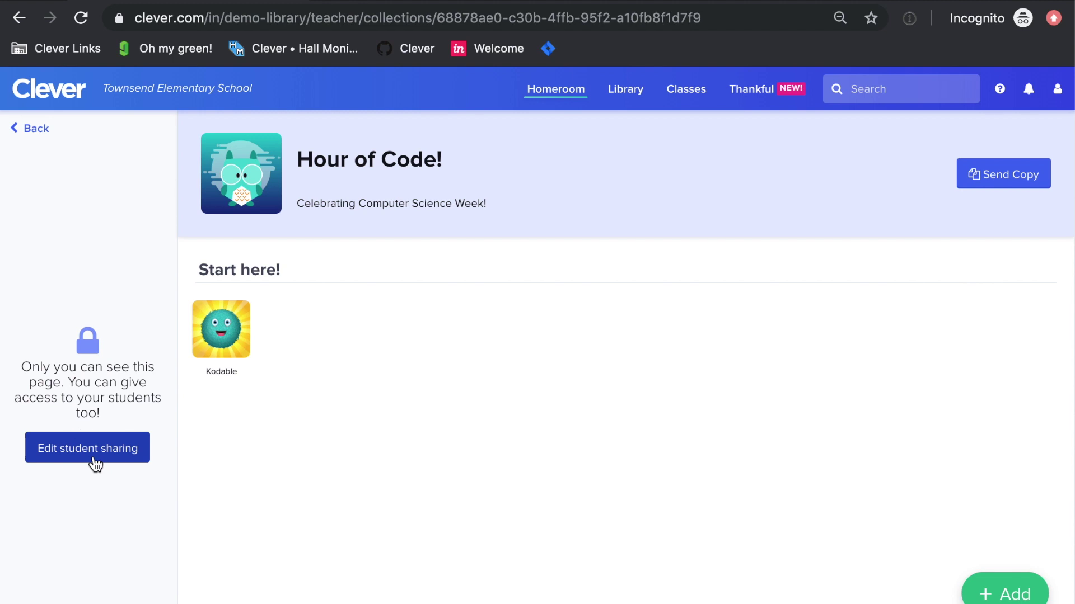
click(95, 461)
Step: Share the Hour of Code! page with all students you teach and save the sharing settings
click(389, 366)
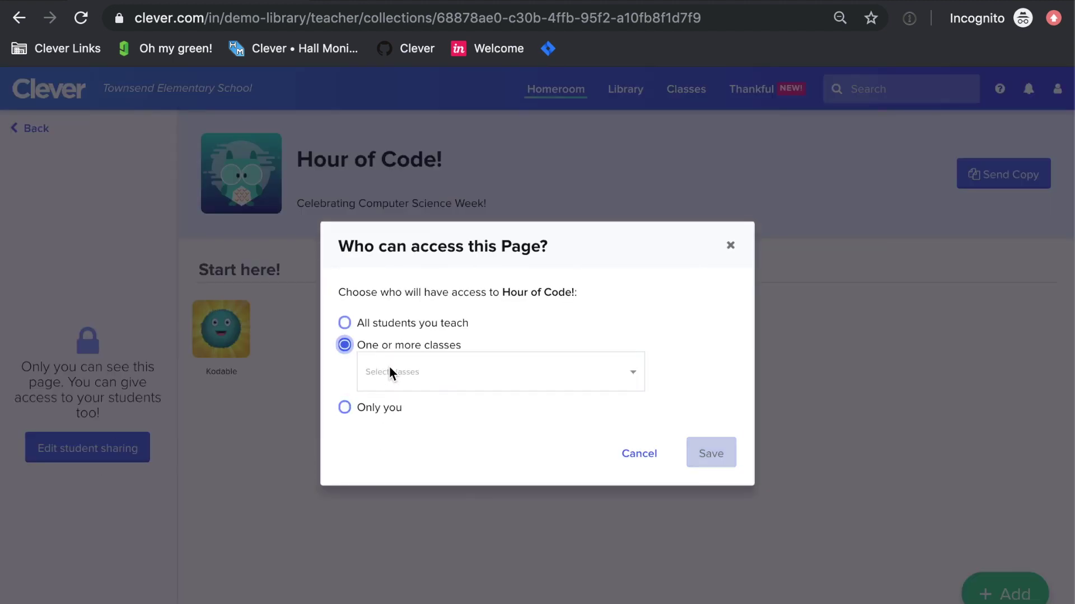
click(406, 378)
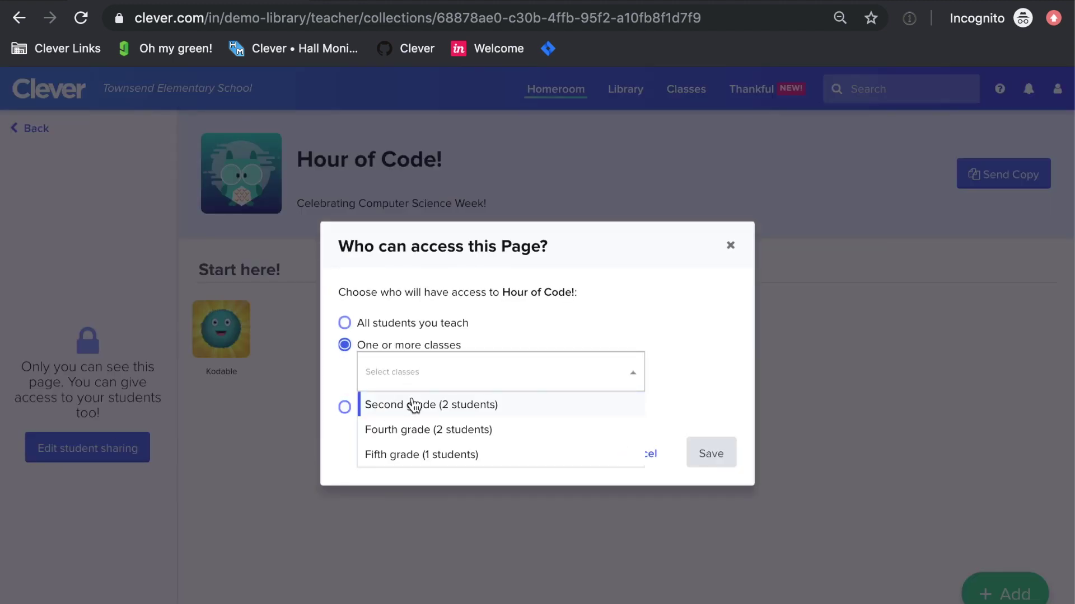
click(346, 323)
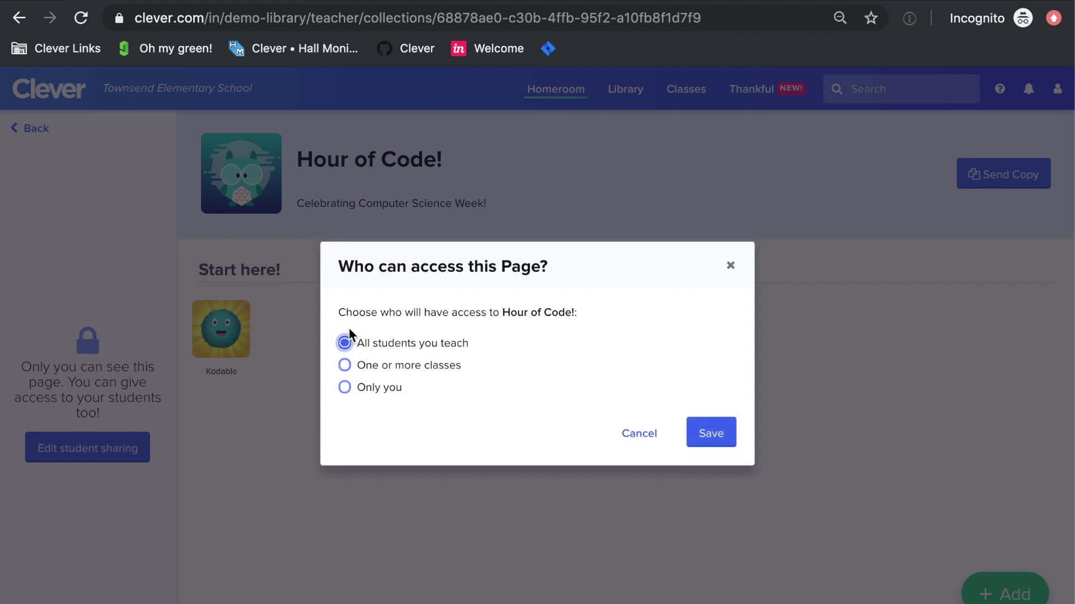
click(709, 435)
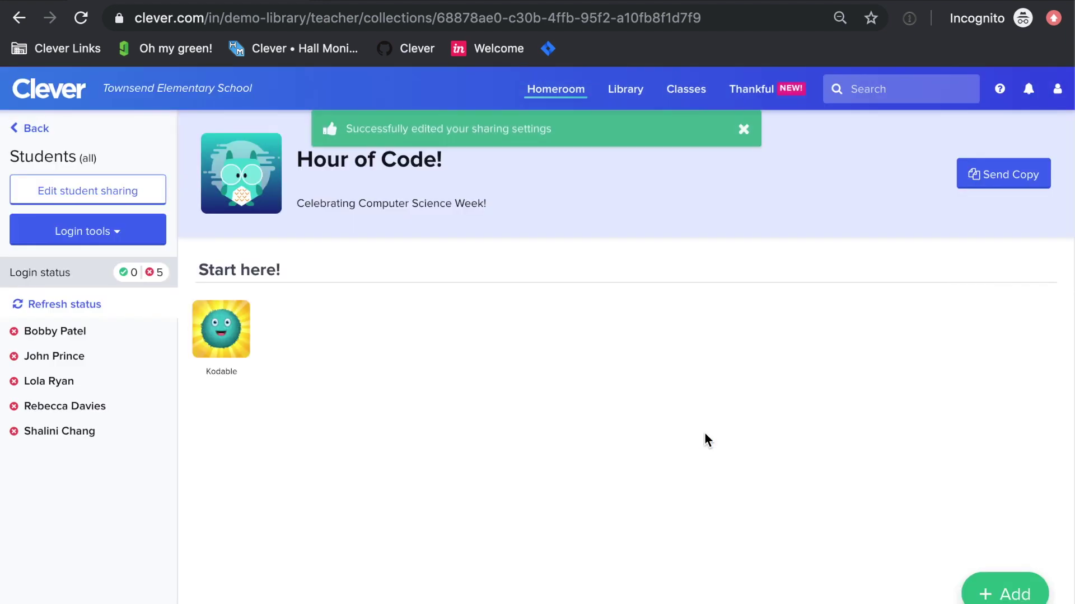